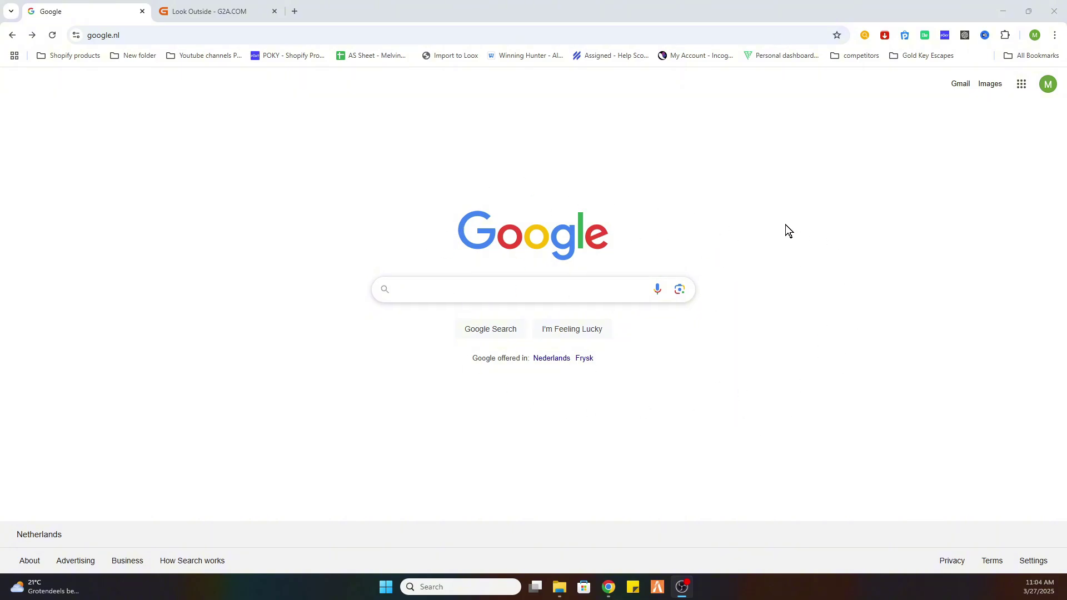
# - Reach Steam through a Google search for 'steam', then search Steam for 'Look Outside' and open its page
pyautogui.click(518, 287)
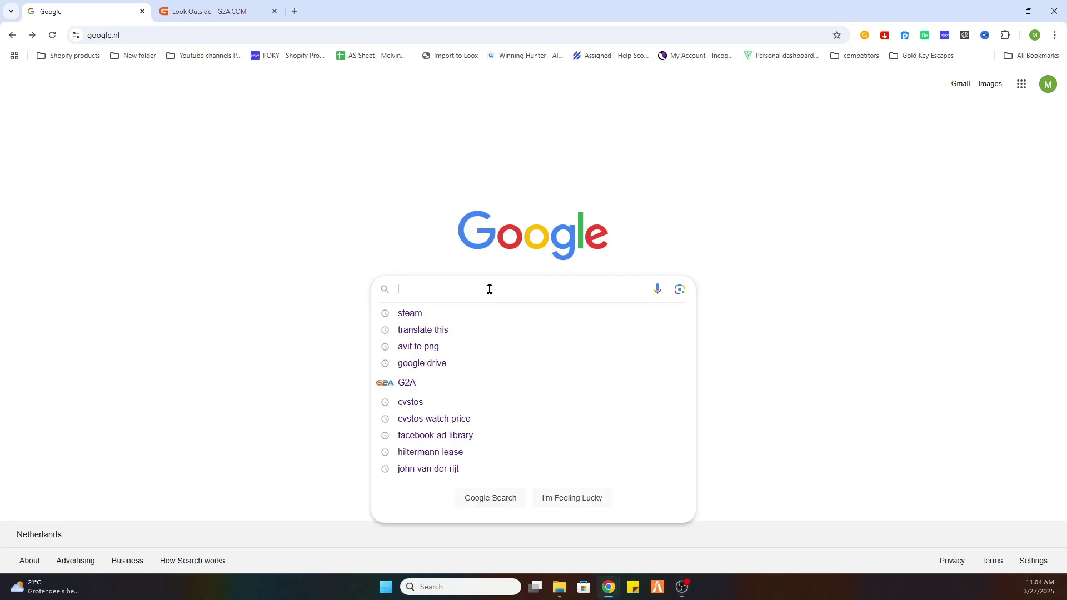
pyautogui.click(442, 310)
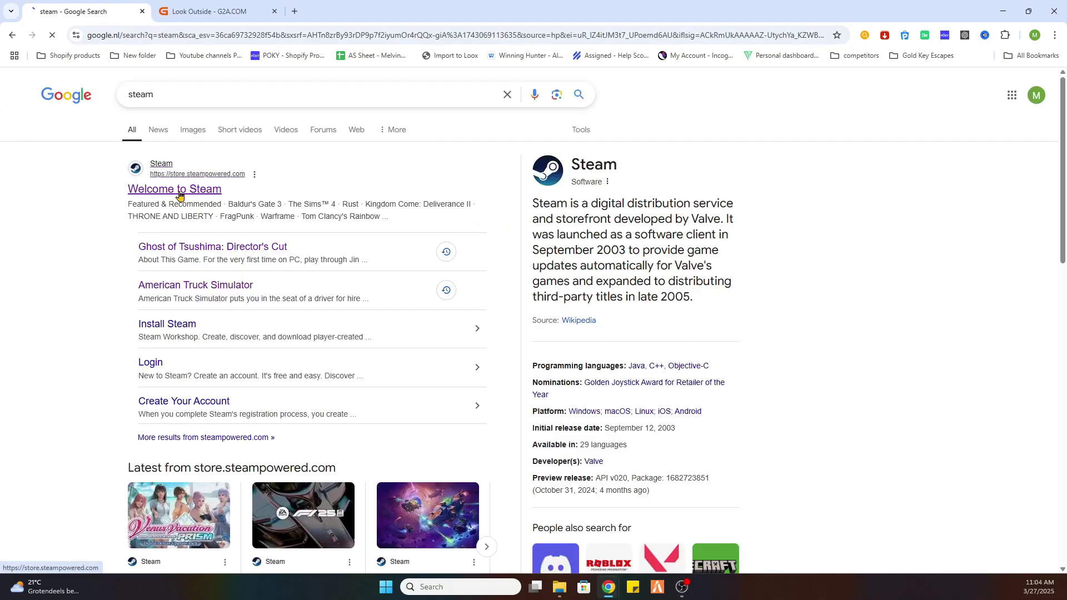
pyautogui.click(174, 190)
pyautogui.click(722, 151)
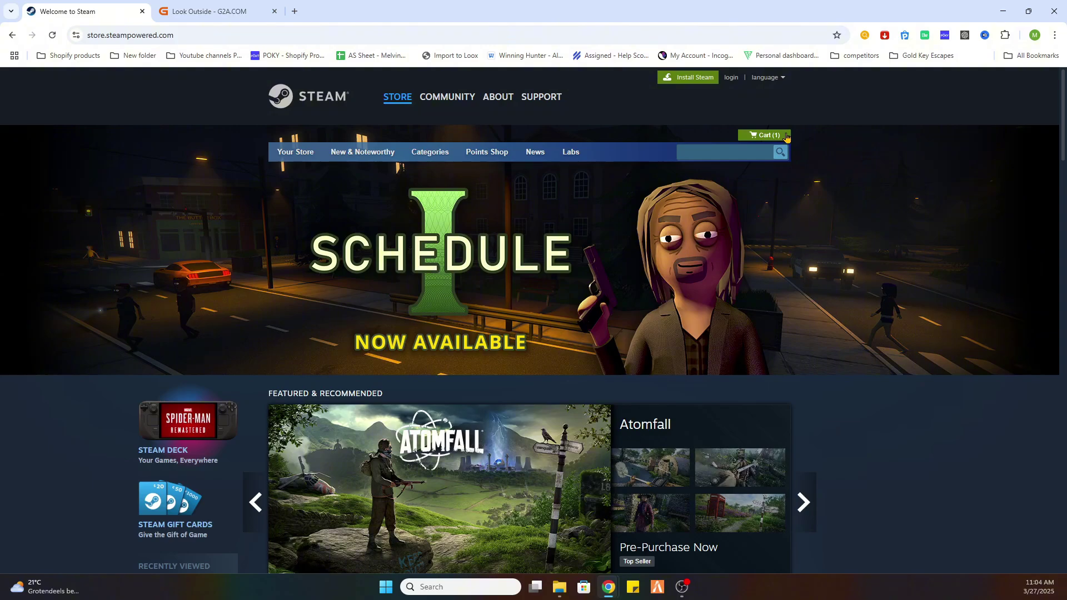
pyautogui.write('Look Outside')
pyautogui.click(672, 173)
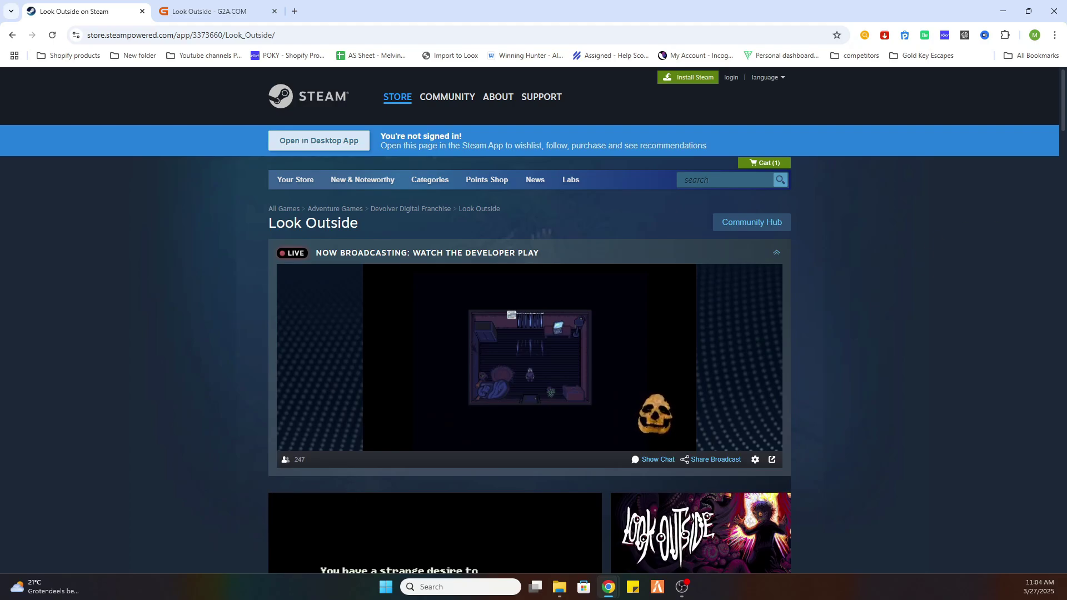
pyautogui.scroll(-5, 533, 334)
pyautogui.scroll(-3, 1058, 160)
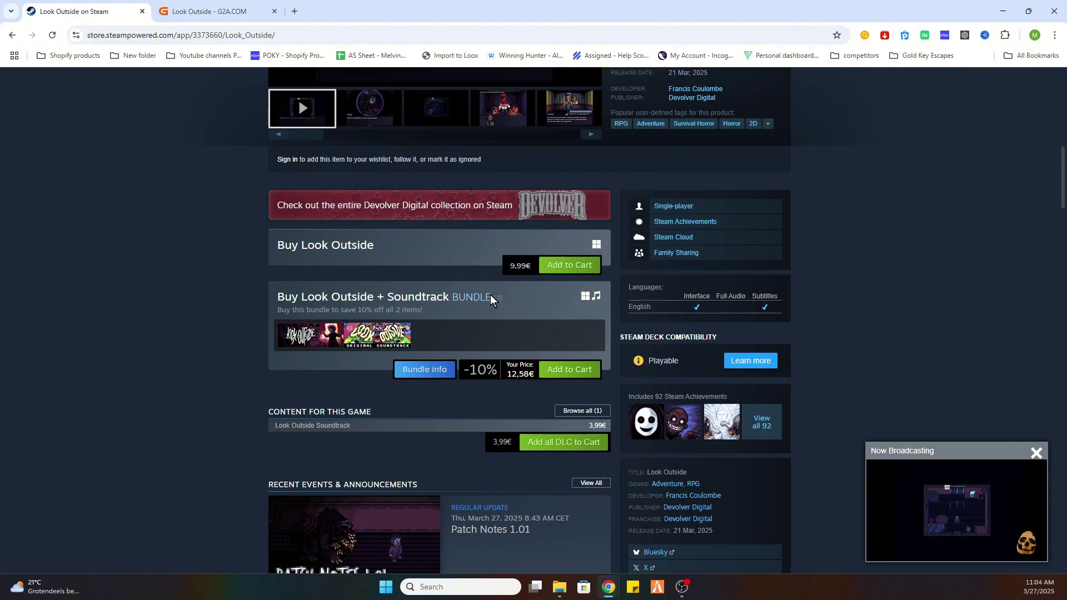
# - Add the base Look Outside game (9,99€) to the cart
pyautogui.click(569, 265)
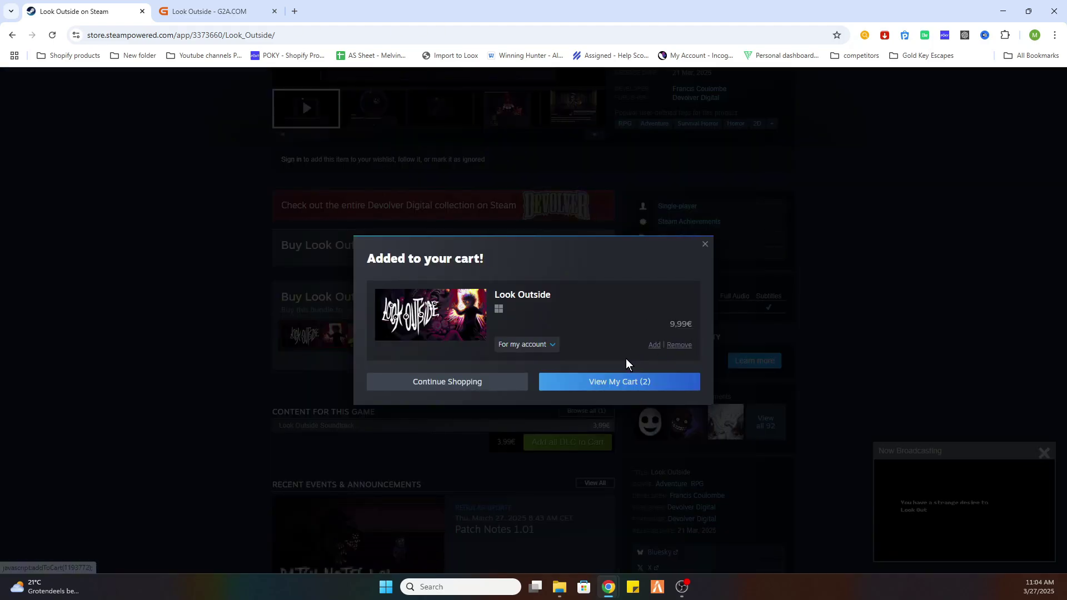